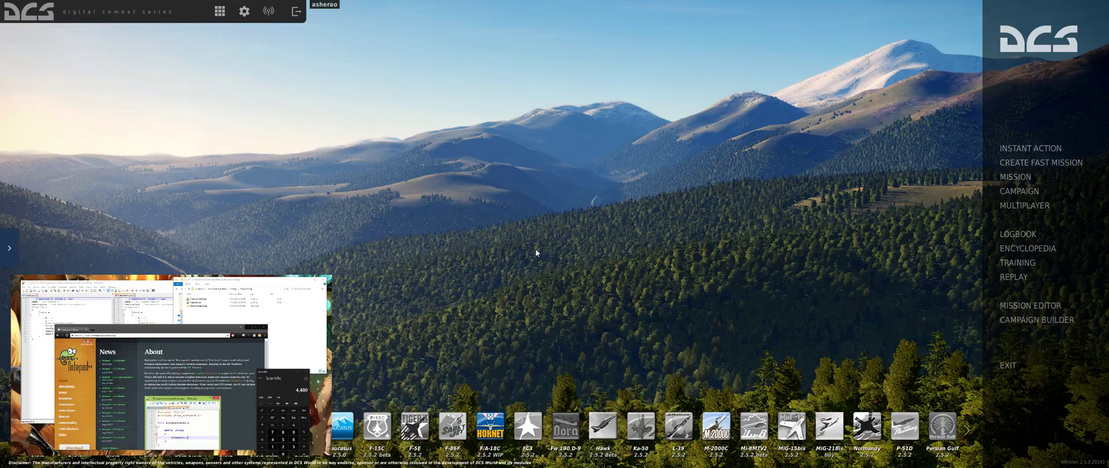
Set the game's resolution to 4480x1080 in the system options and open the Monitors choices.
click(244, 11)
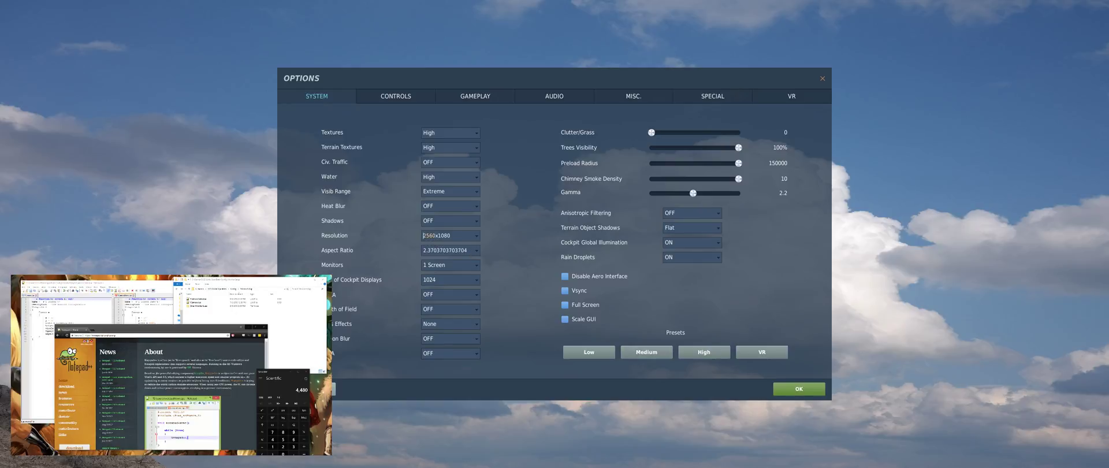
mouse_move(277, 372)
mouse_down()
mouse_move(713, 148)
mouse_move(570, 145)
mouse_move(210, 346)
mouse_move(279, 362)
mouse_up()
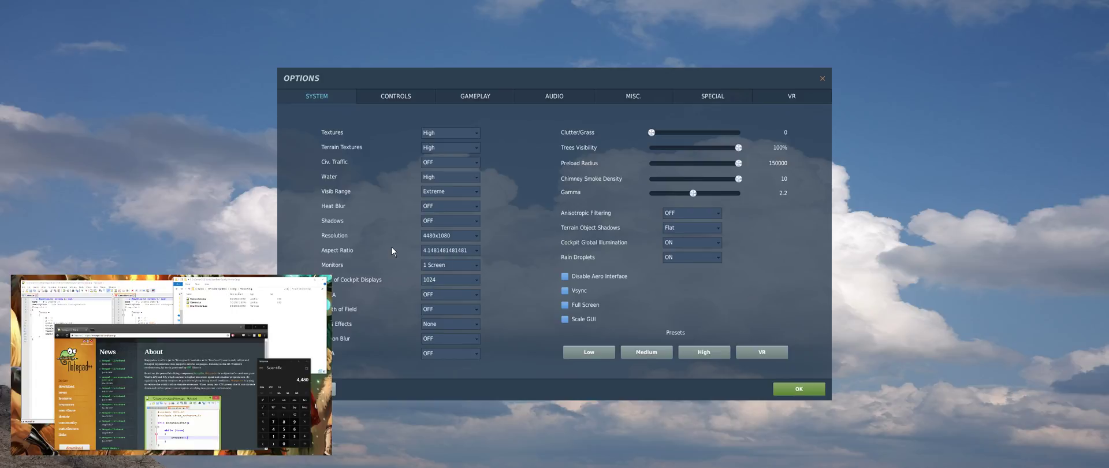
click(476, 265)
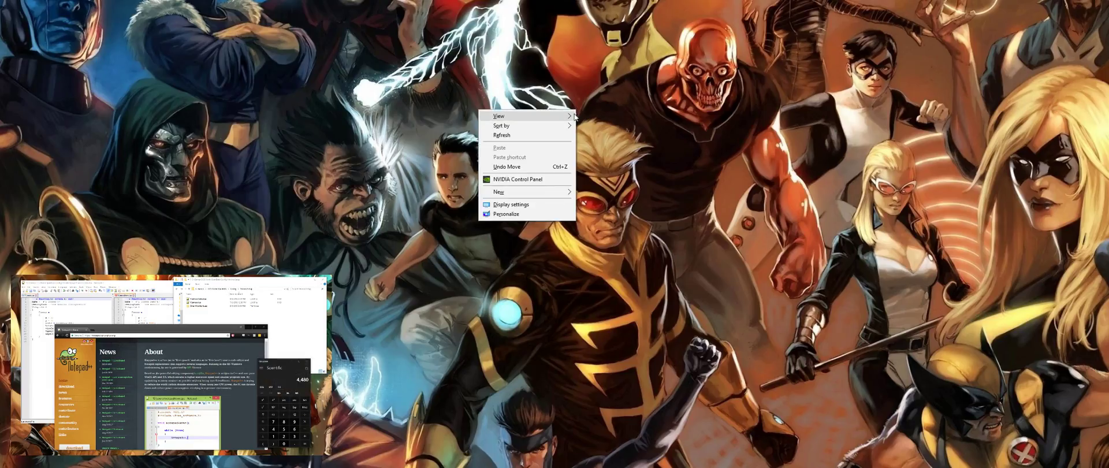
Open the Windows display settings, examine the arrangement of the three monitors, and close the settings.
click(511, 205)
drag(112, 304, 463, 53)
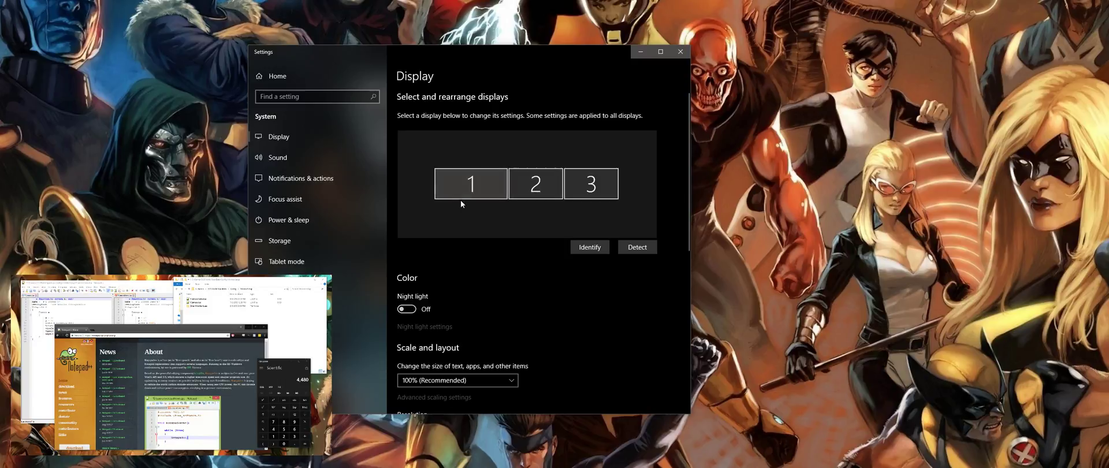
click(489, 184)
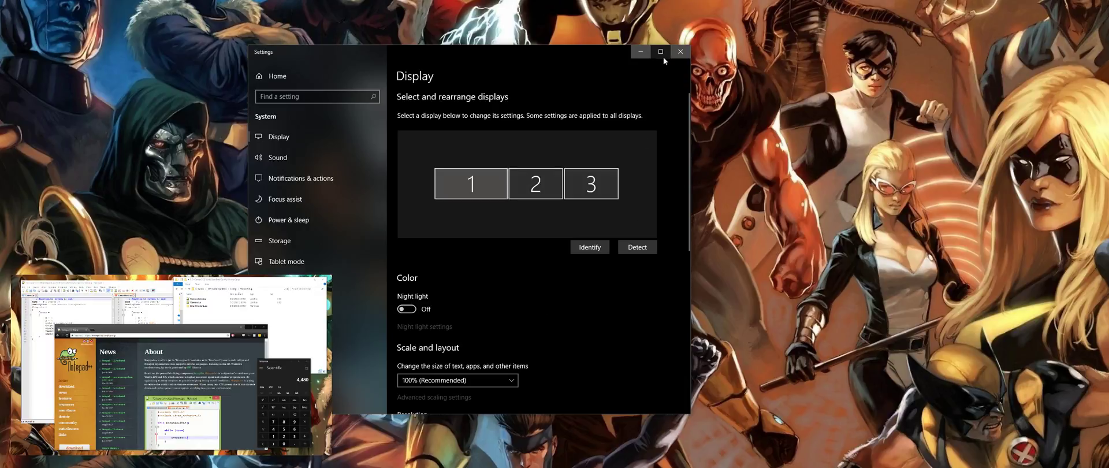
click(682, 54)
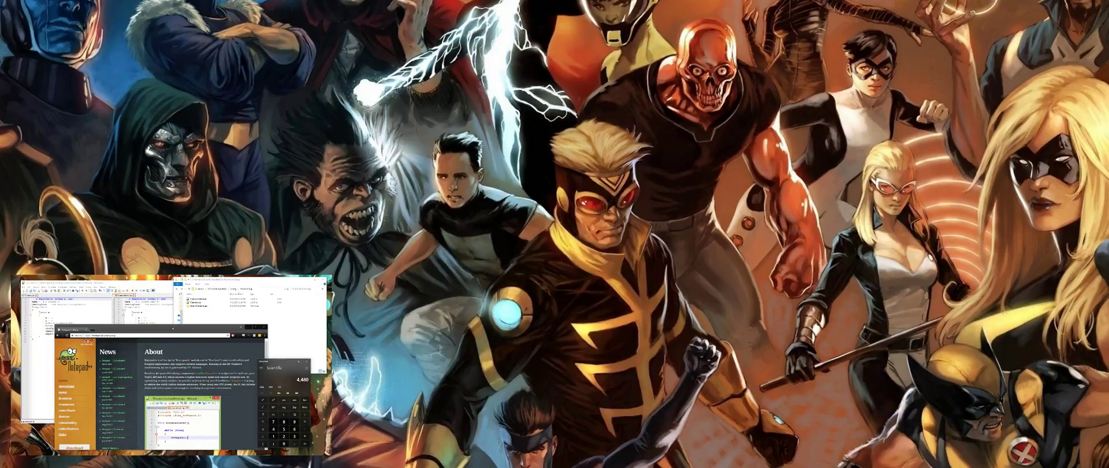
View the Notepad++ home page in the browser, close it, and look over the DCS MonitorSetup folder in File Explorer.
drag(173, 328, 561, 65)
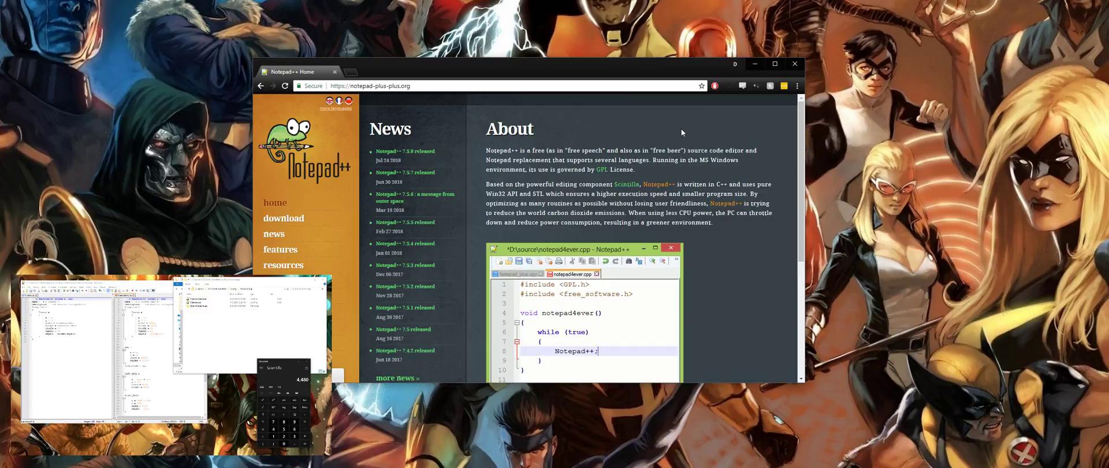
click(795, 70)
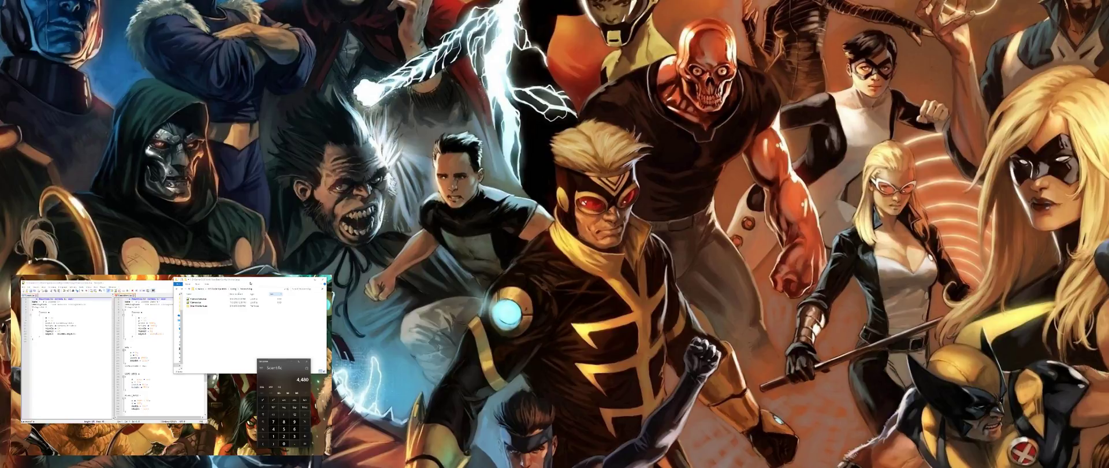
drag(250, 282, 536, 98)
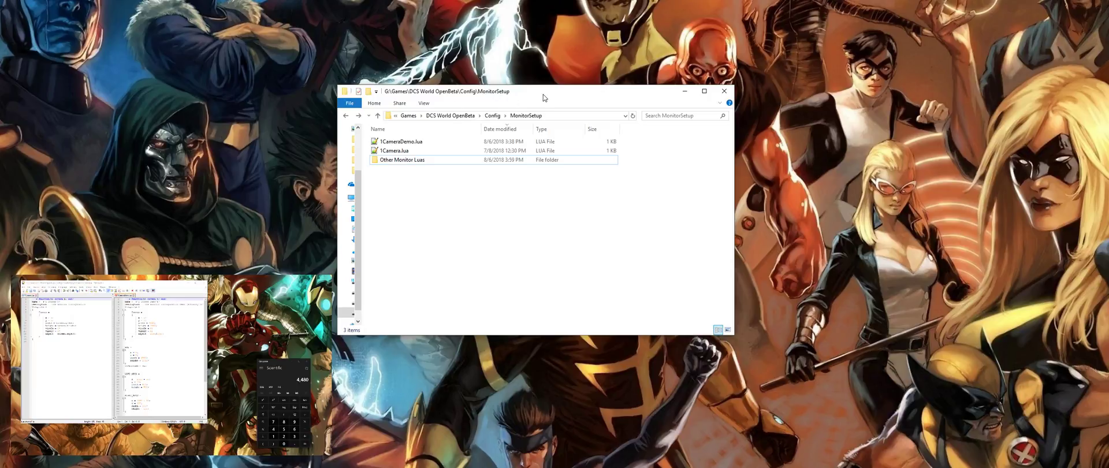
drag(543, 95, 216, 345)
Bring Notepad++ onto the main monitor and compare the full contents of 1Camera.lua and 1CameraDemo.lua.
drag(172, 285, 708, 36)
click(512, 210)
key(ctrl+a)
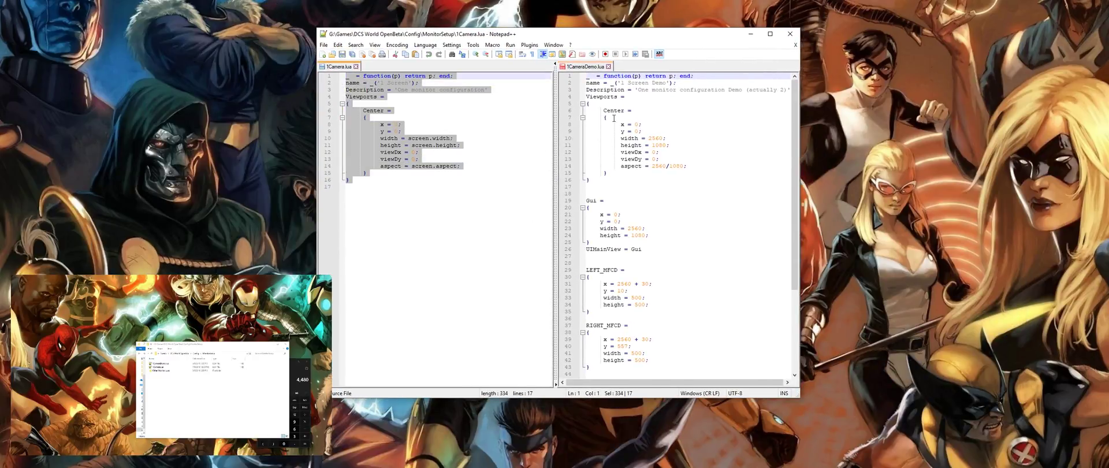
click(770, 361)
key(ctrl+a)
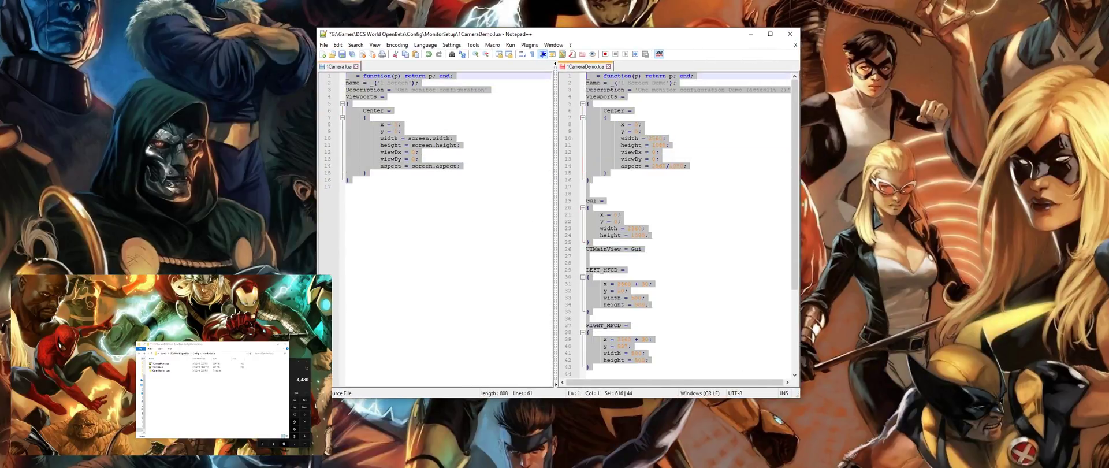
click(699, 243)
click(742, 214)
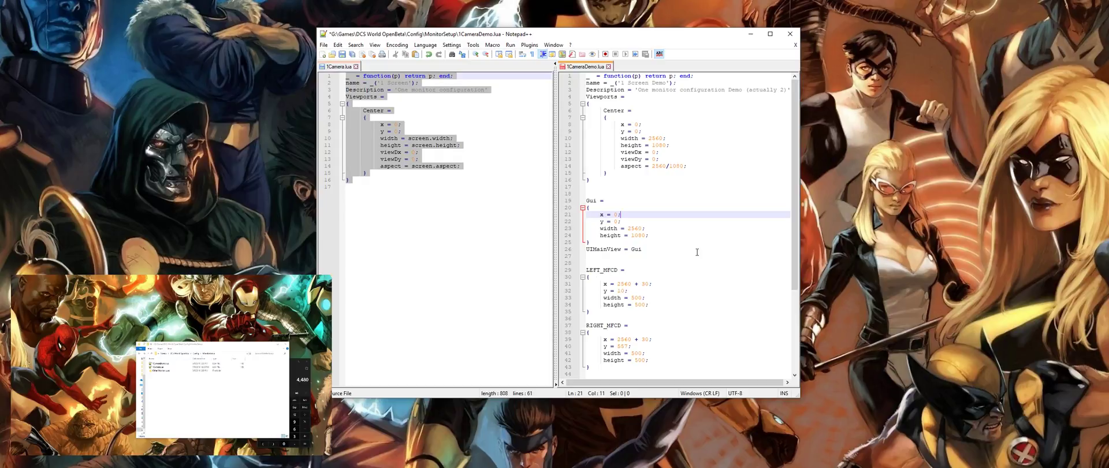
Examine the Gui block's x, y, width and height lines and the LEFT_MFCD block in 1CameraDemo.lua.
drag(697, 263, 590, 200)
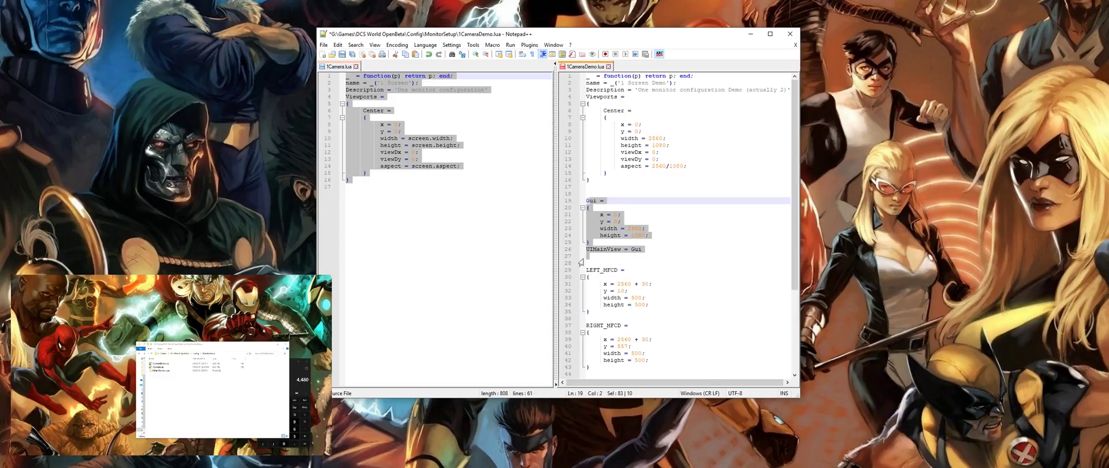
click(618, 220)
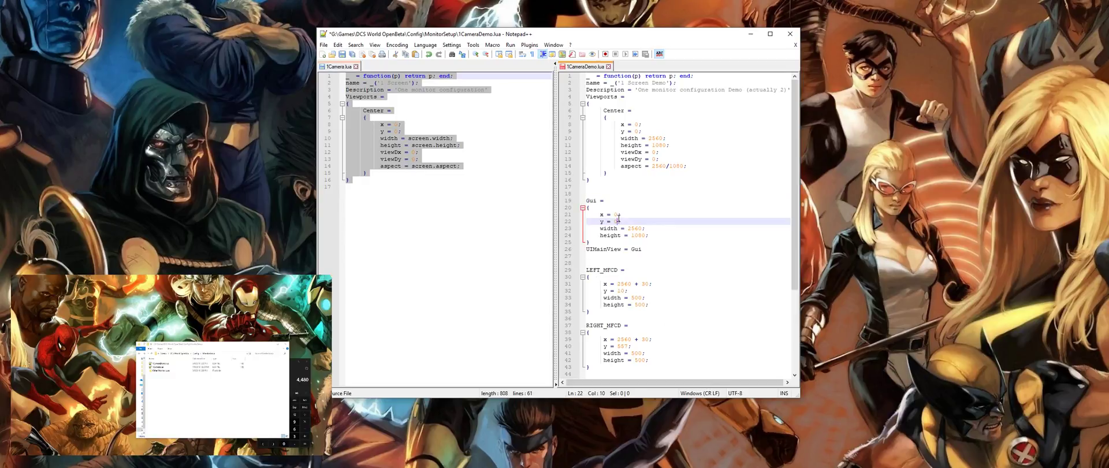
click(616, 214)
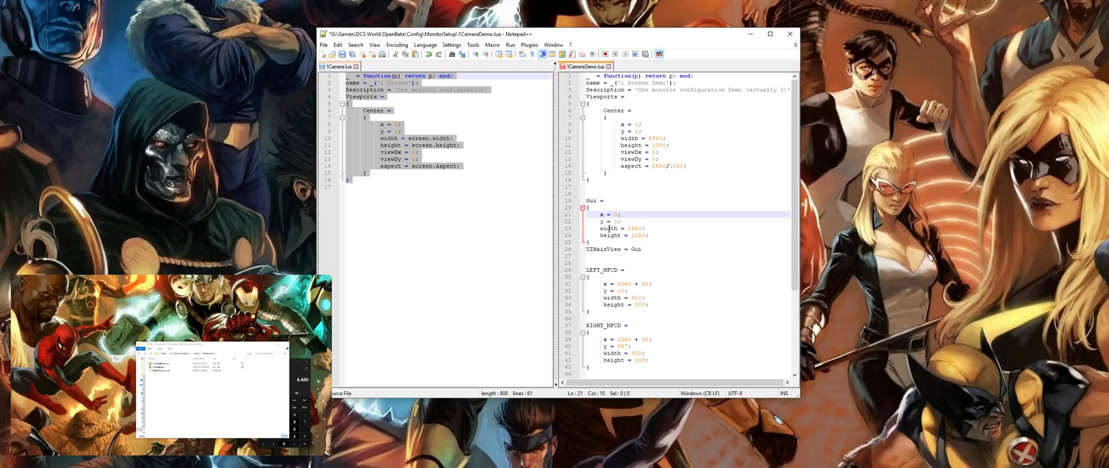
drag(627, 228, 646, 230)
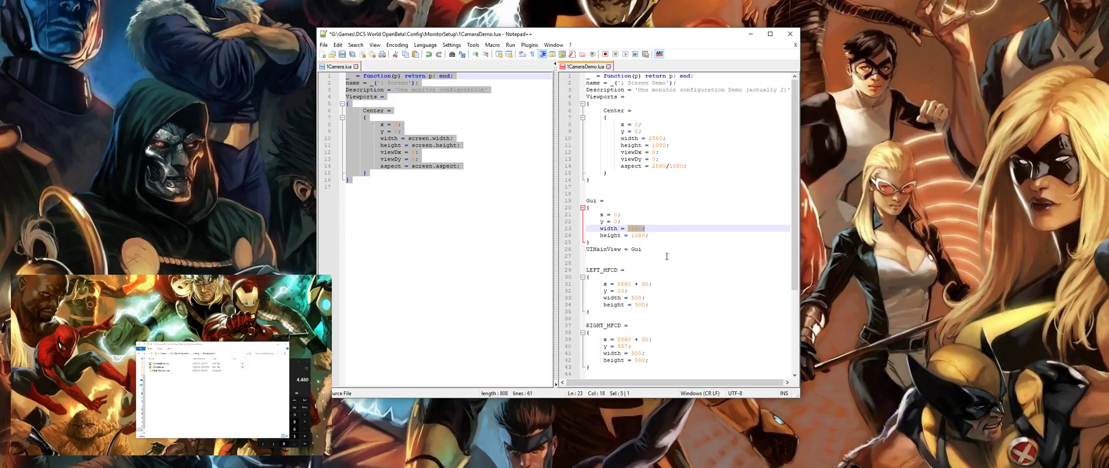
double_click(635, 235)
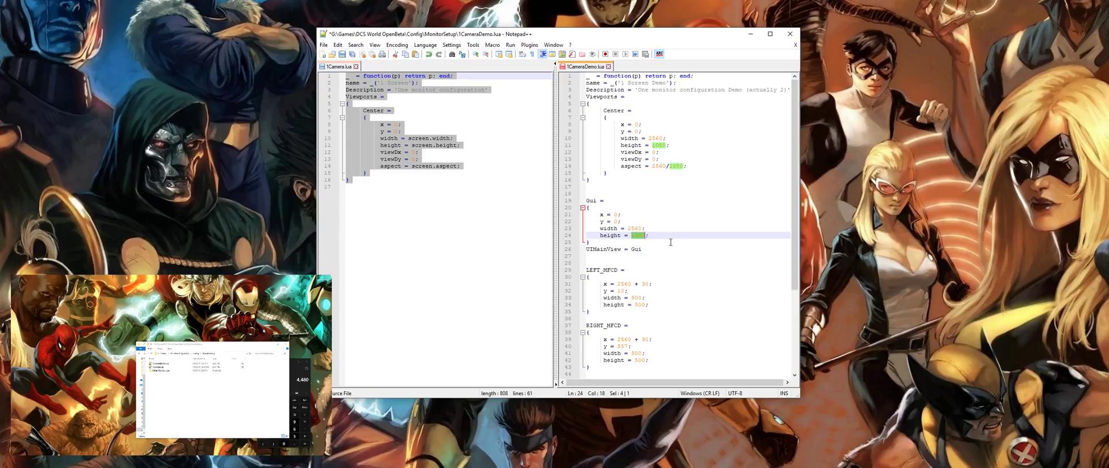
click(670, 236)
drag(649, 252, 555, 186)
click(668, 307)
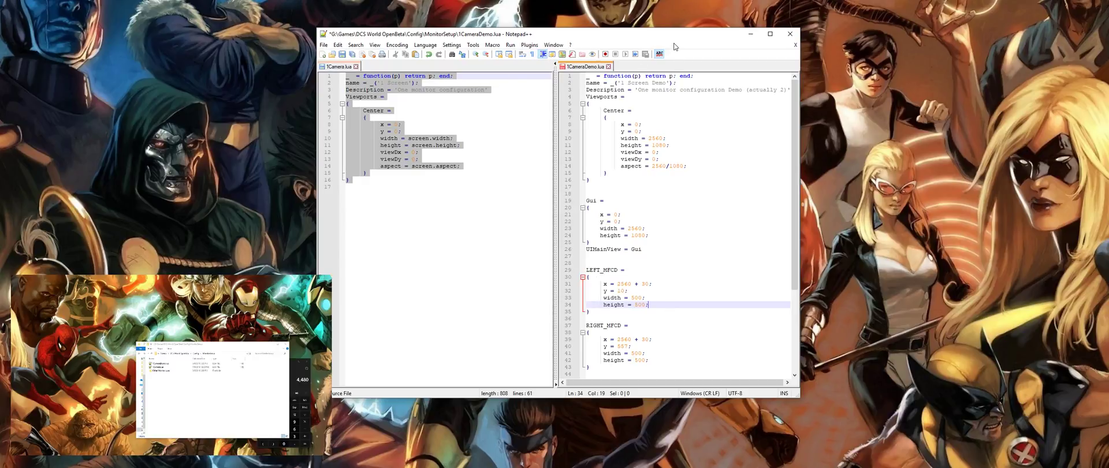
Demonstrate monitor coordinates by moving Notepad++ to the main monitor's origin corner and across the second monitor, and return to the RIGHT_MFCD block.
drag(690, 38, 392, 23)
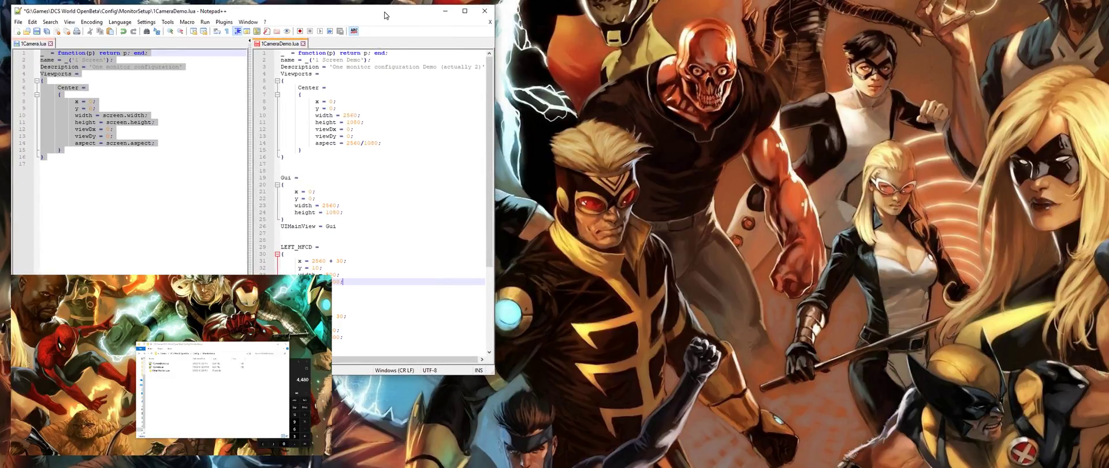
mouse_move(386, 16)
mouse_down()
mouse_move(793, 36)
mouse_move(462, 40)
mouse_move(373, 8)
mouse_move(374, 63)
mouse_move(376, 9)
mouse_up()
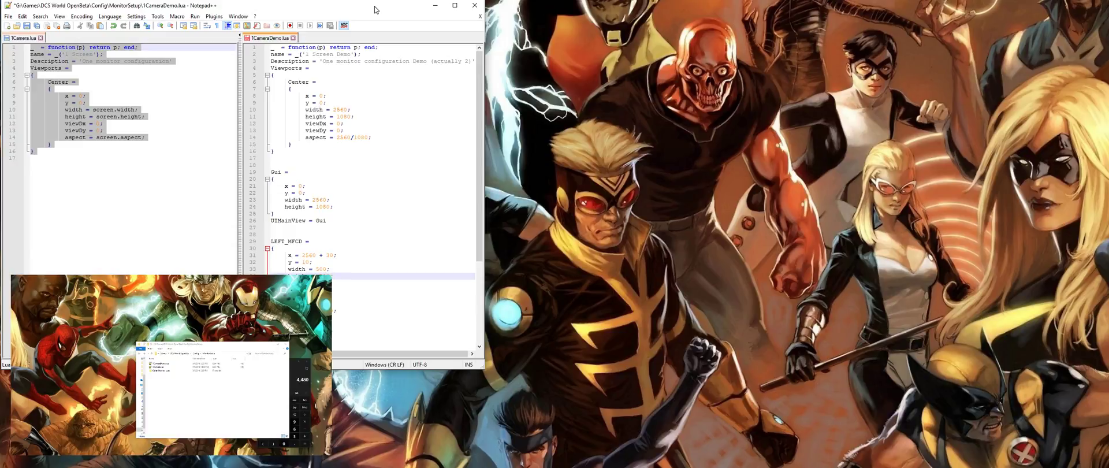
drag(374, 10, 211, 279)
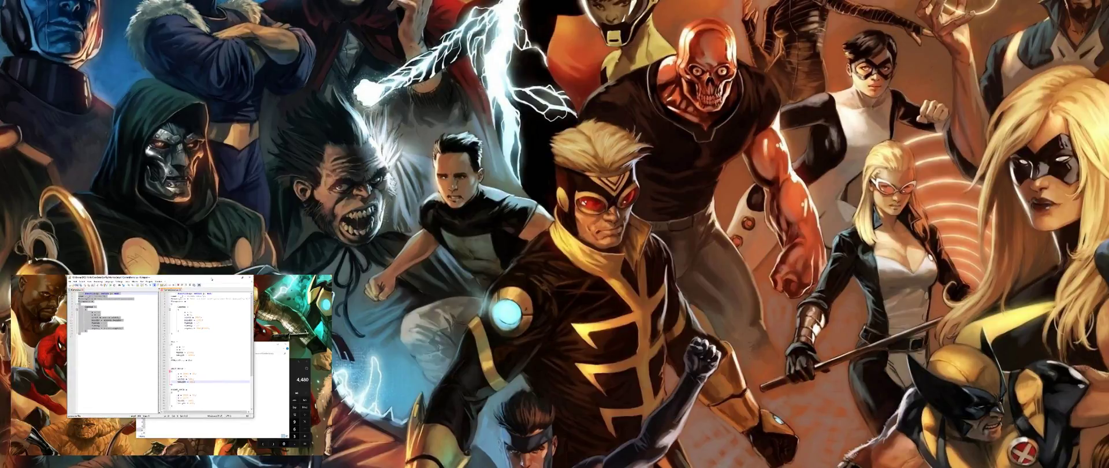
drag(212, 280, 226, 388)
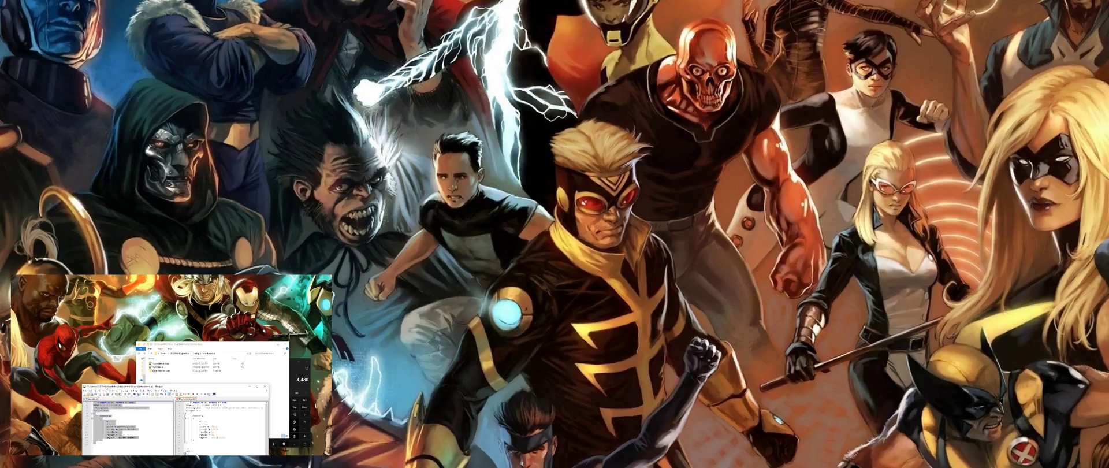
drag(106, 388, 357, 83)
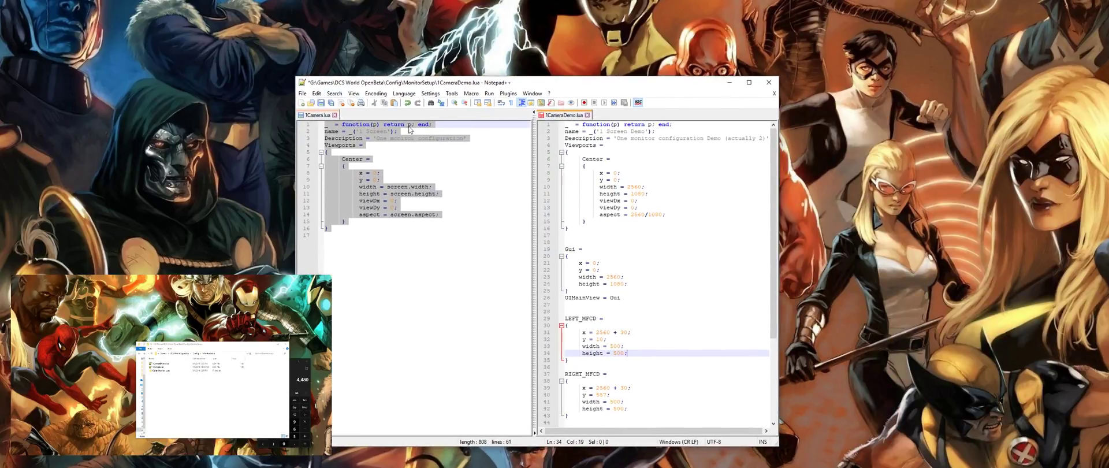
click(655, 374)
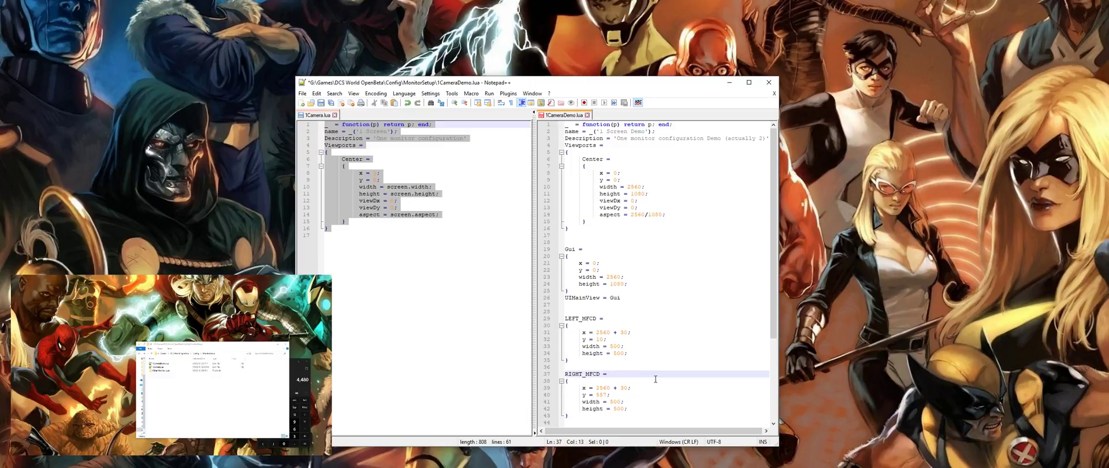
Switch to DCS World and set the Monitors option to 1 Screen Demo in the system options.
drag(462, 82, 1108, 116)
drag(142, 312, 120, 305)
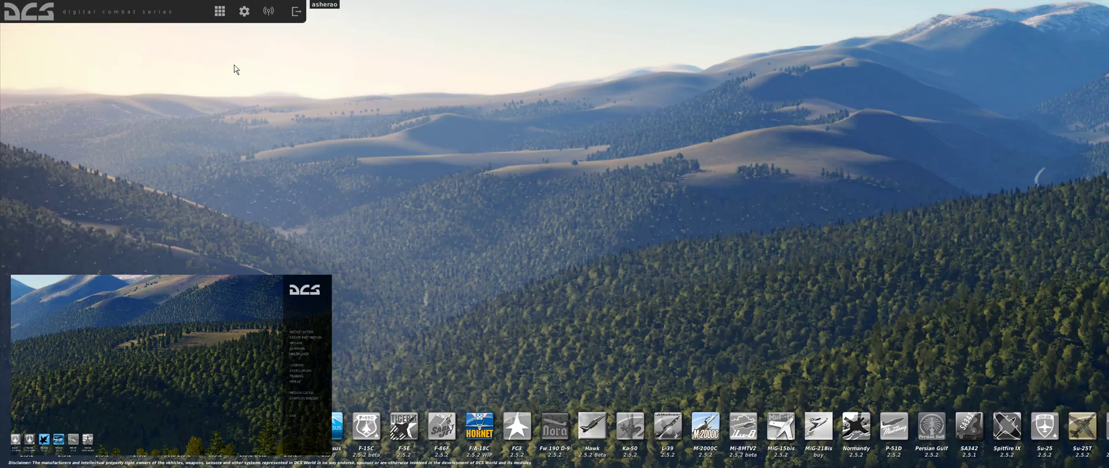
click(245, 12)
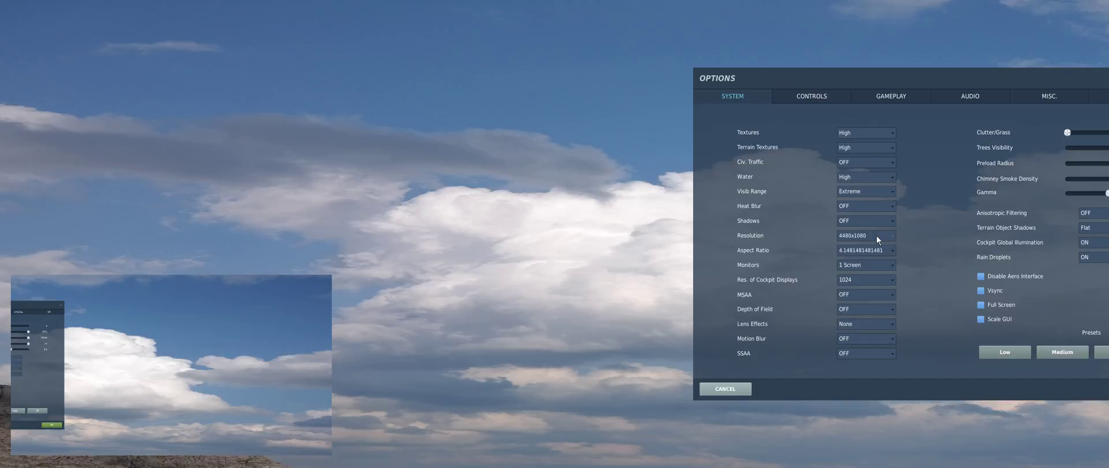
click(884, 266)
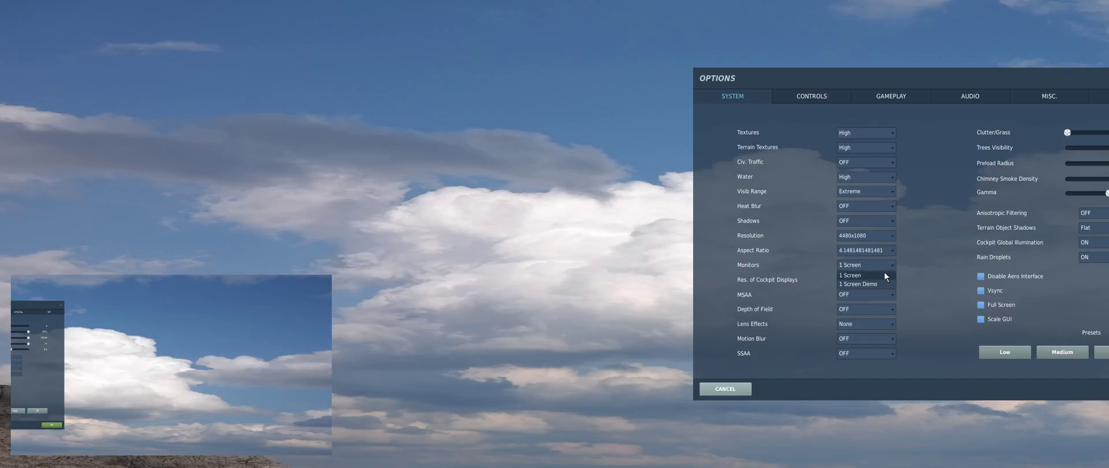
click(879, 284)
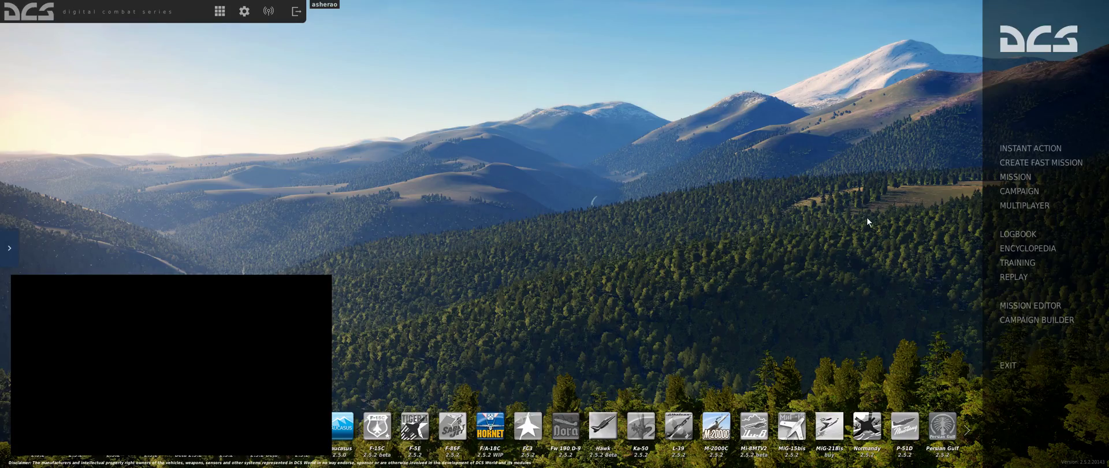
Launch the A-10C instant action mission "Medium - Georgian Foothills - Summer" and start flying.
click(1016, 150)
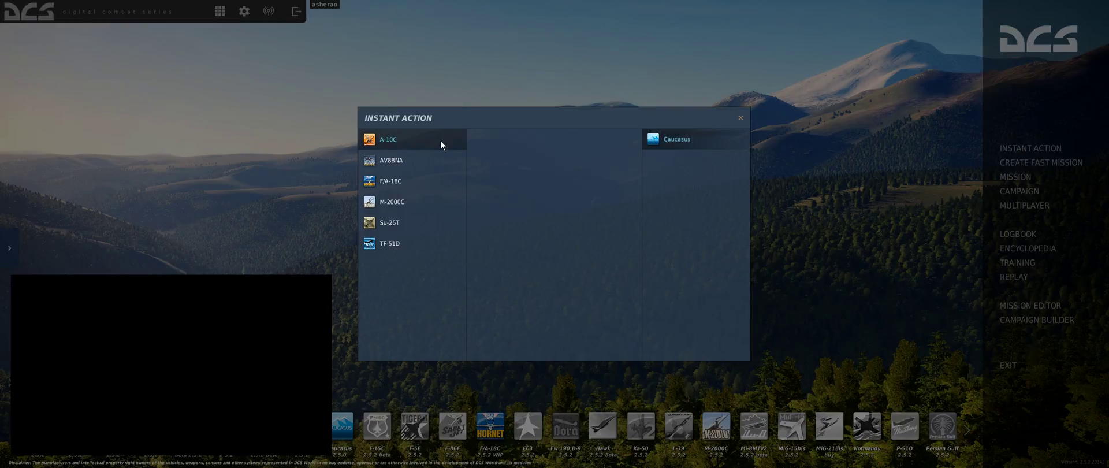
click(459, 156)
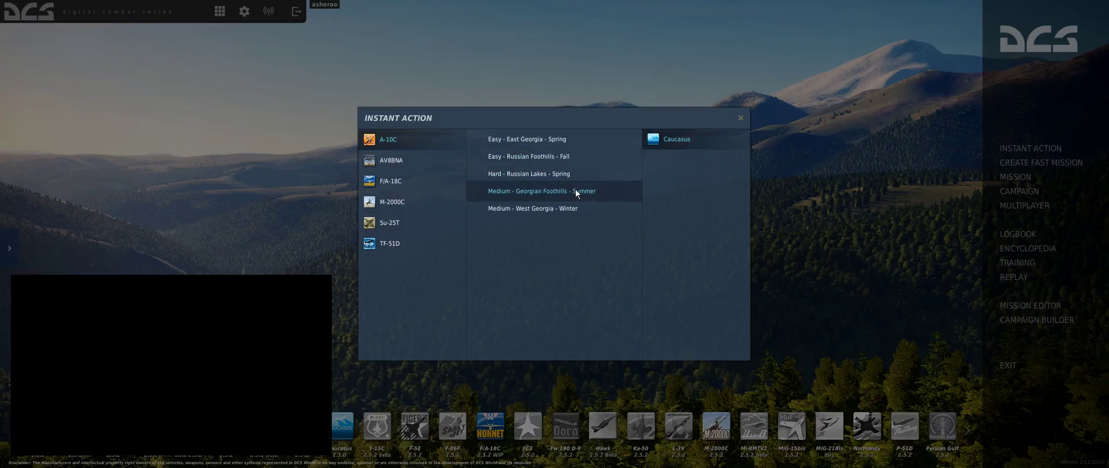
click(553, 192)
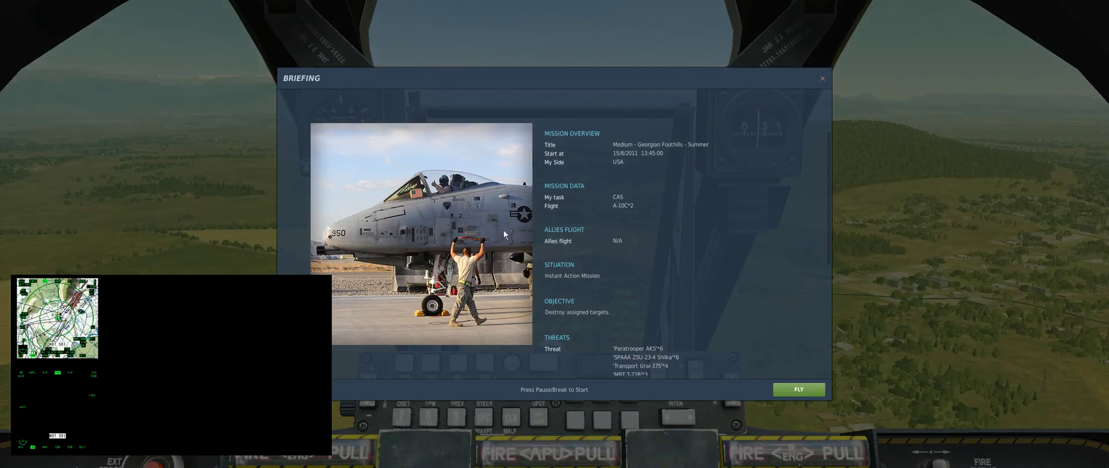
click(799, 390)
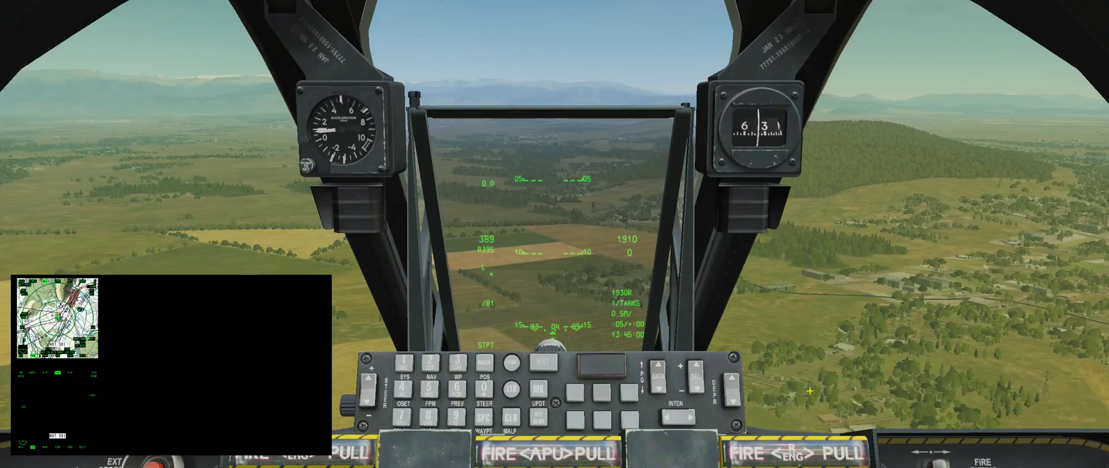
Widen the cockpit view and cycle the pages of both MFCDs to check their export to the second monitor.
scroll(844, 302, up, 2)
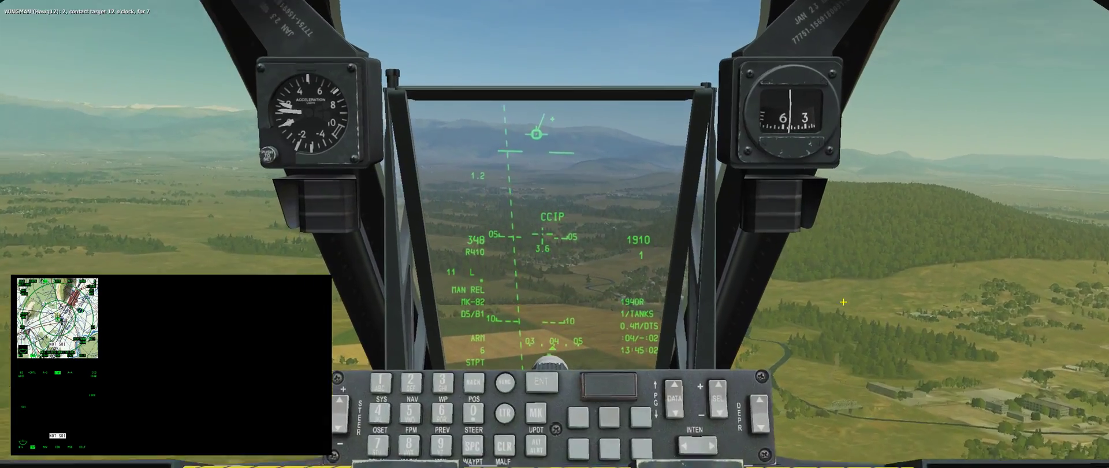
scroll(843, 302, down, 5)
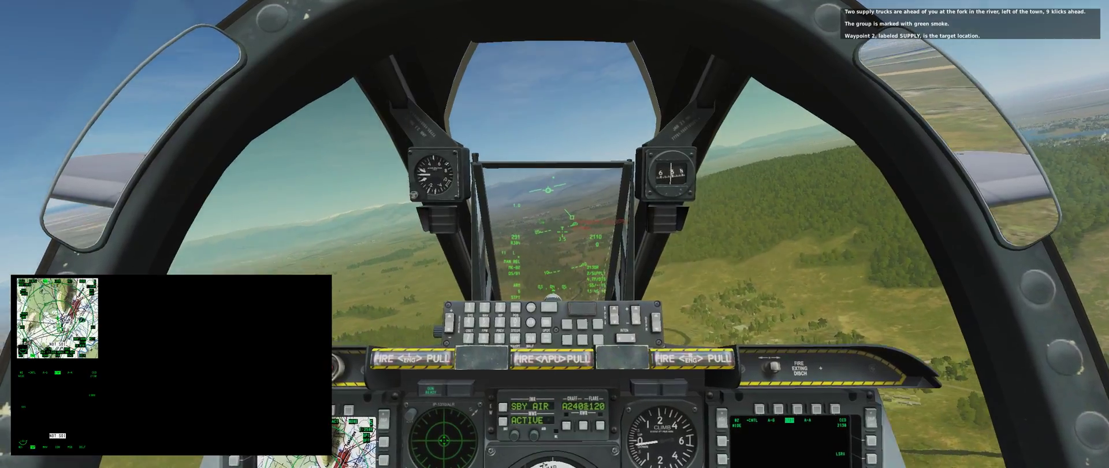
key(h)
key(h)
key(h)
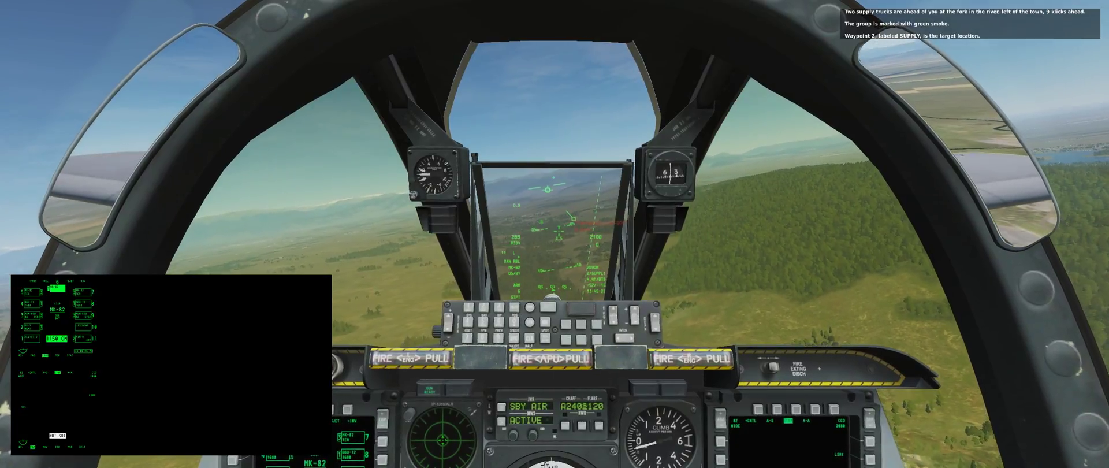
key(h)
key(h)
key(h)
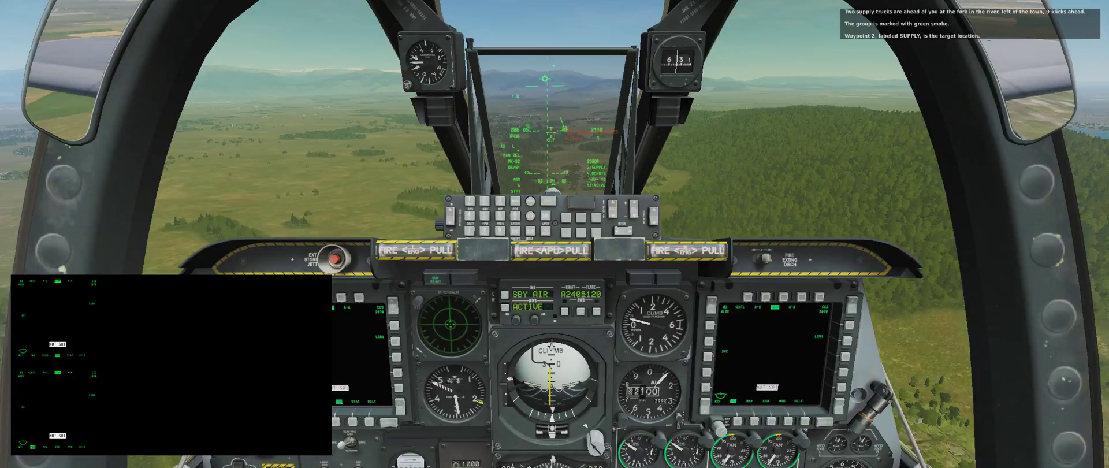
key(k)
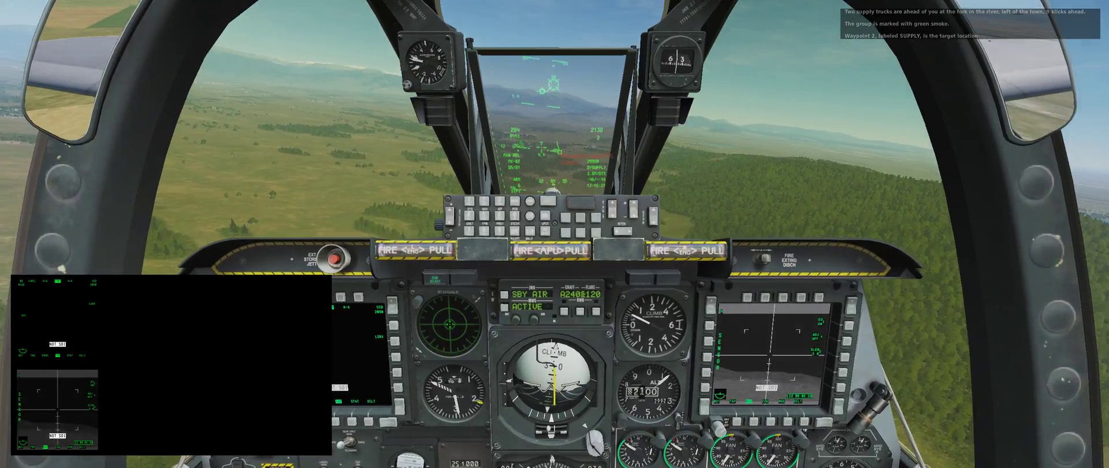